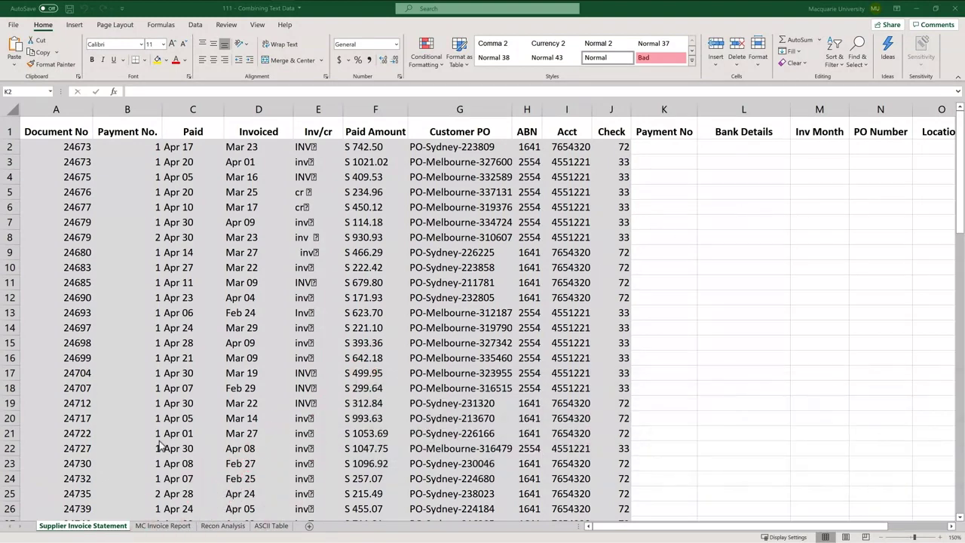
Using the Payment Ref format on the MC Invoice Report sheet as reference, enter =CONCATENATE(A2,"_",B2) in cell K2 of Supplier Invoice Statement.
click(162, 525)
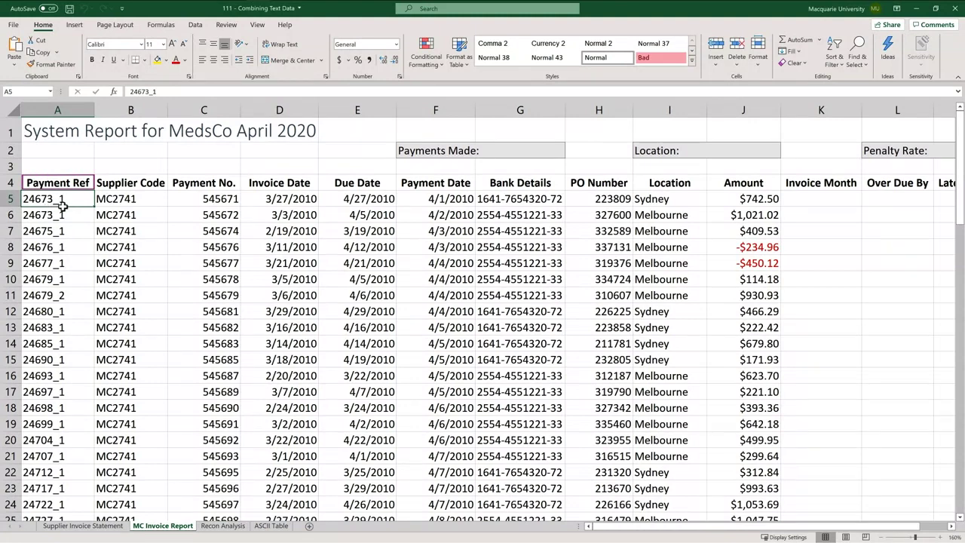
click(68, 527)
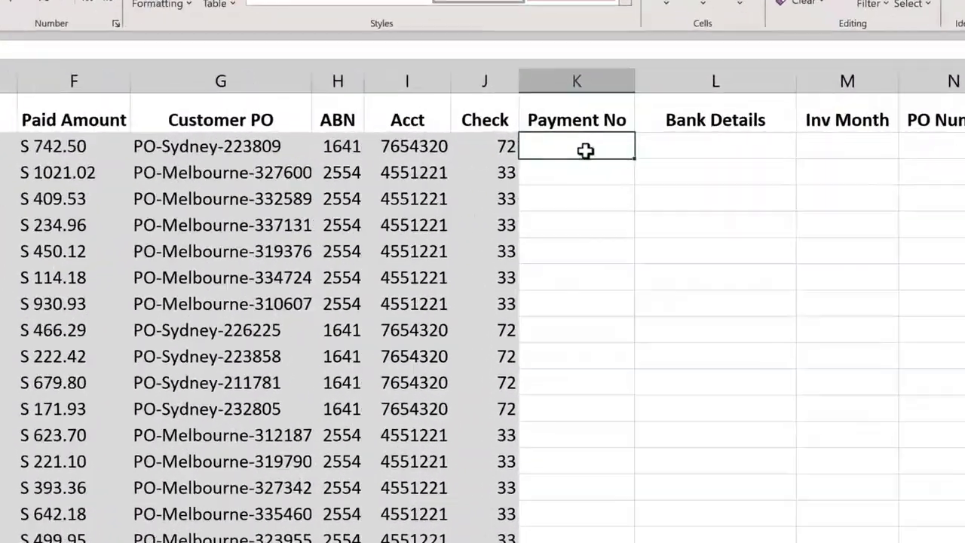
text(=)
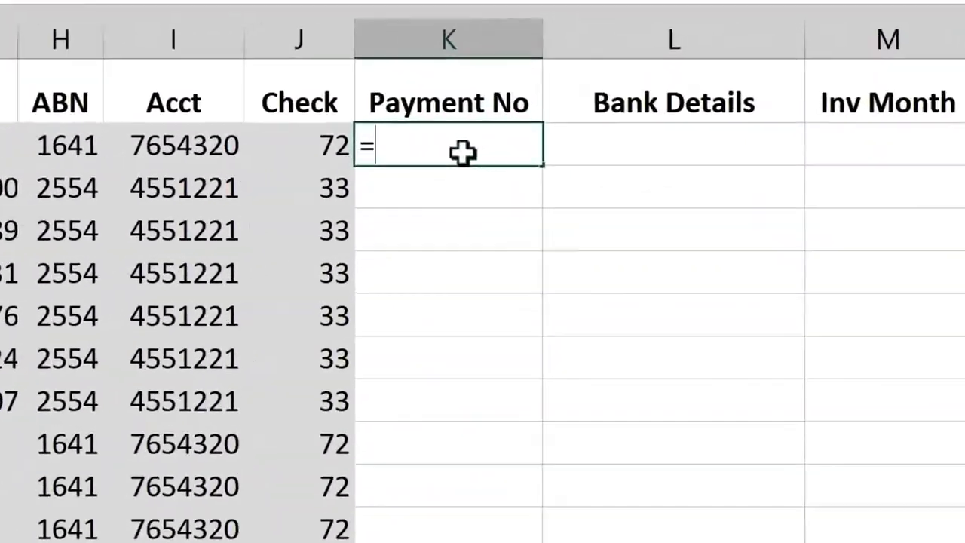
text(conc)
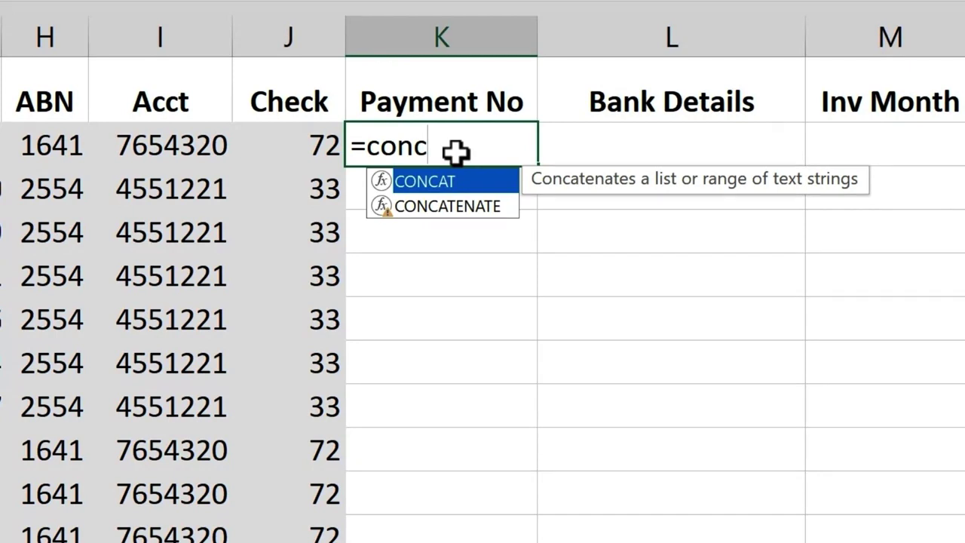
click(422, 211)
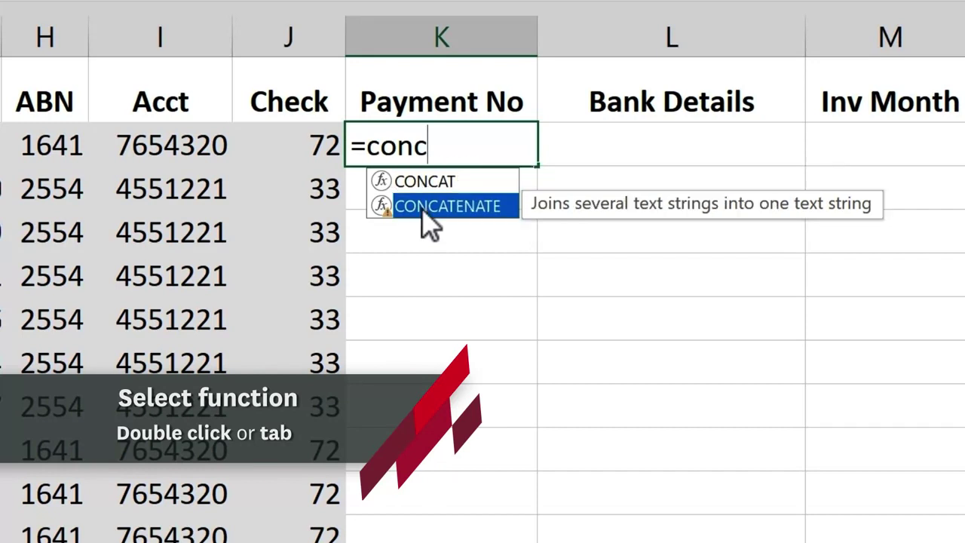
double_click(422, 211)
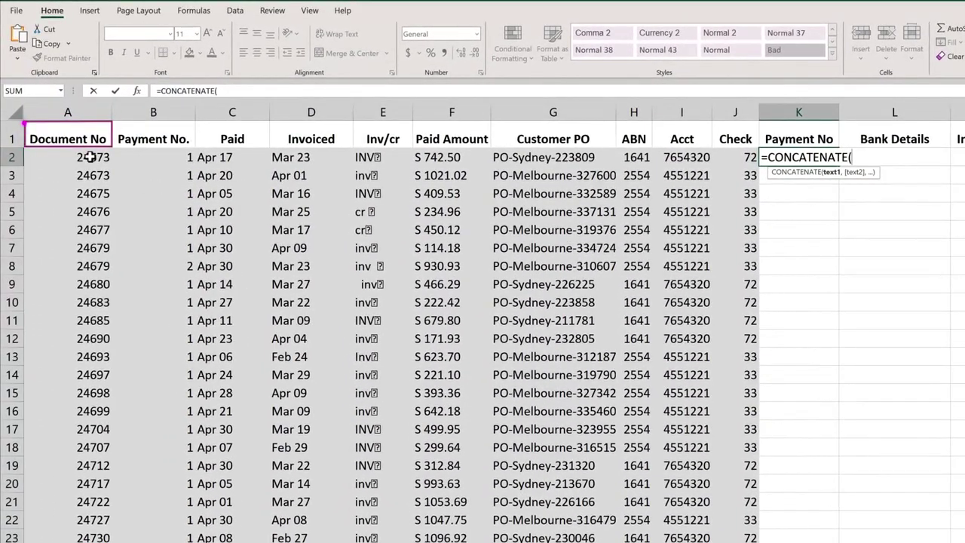
click(89, 156)
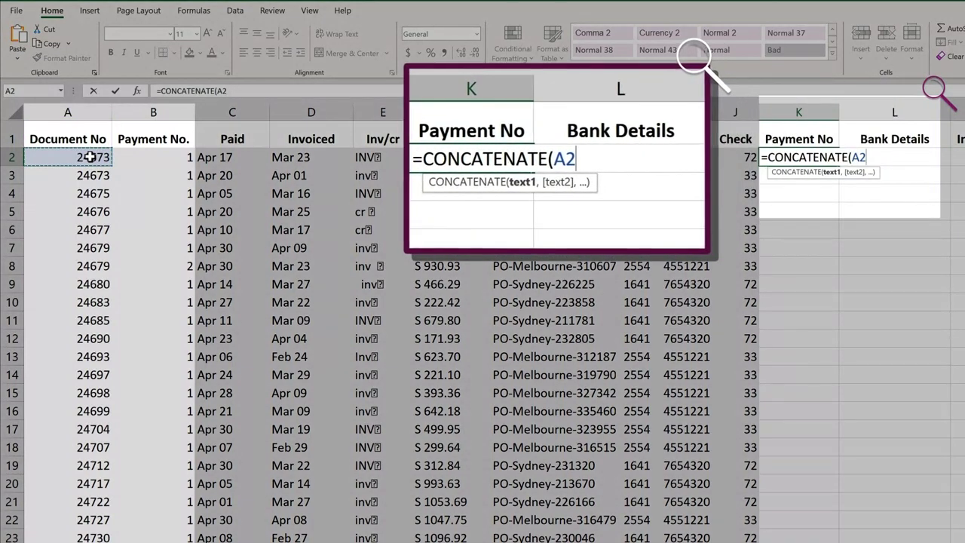
text(,)
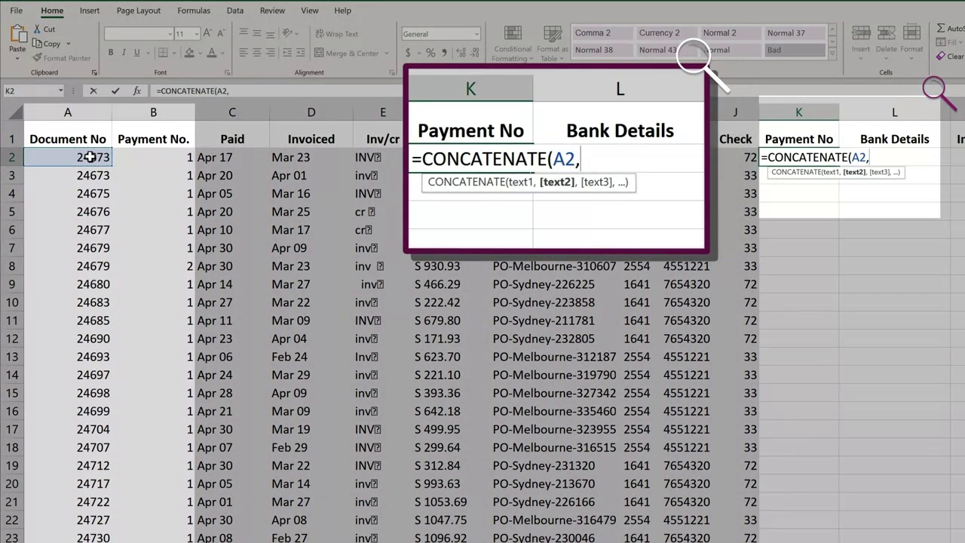
text(_)
key(BackSpace)
text("_",)
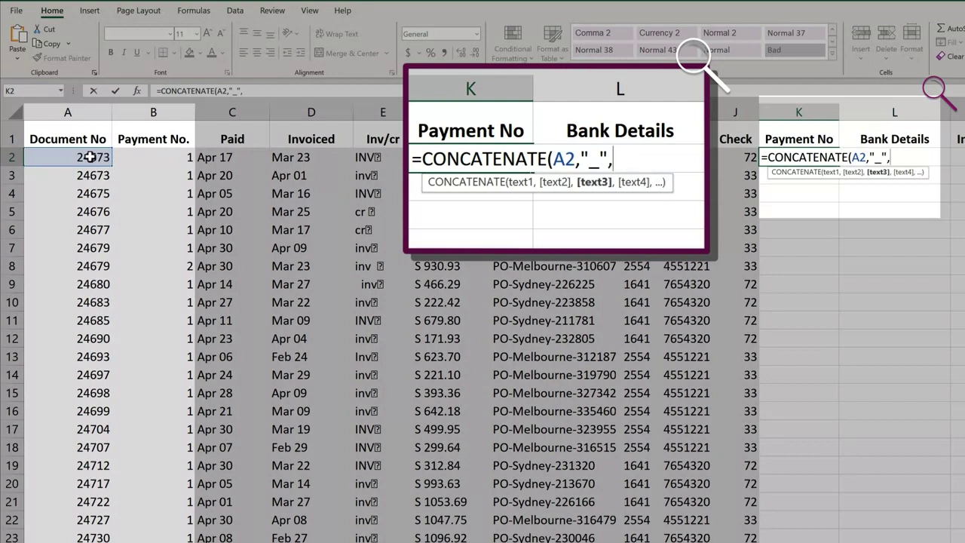
click(145, 156)
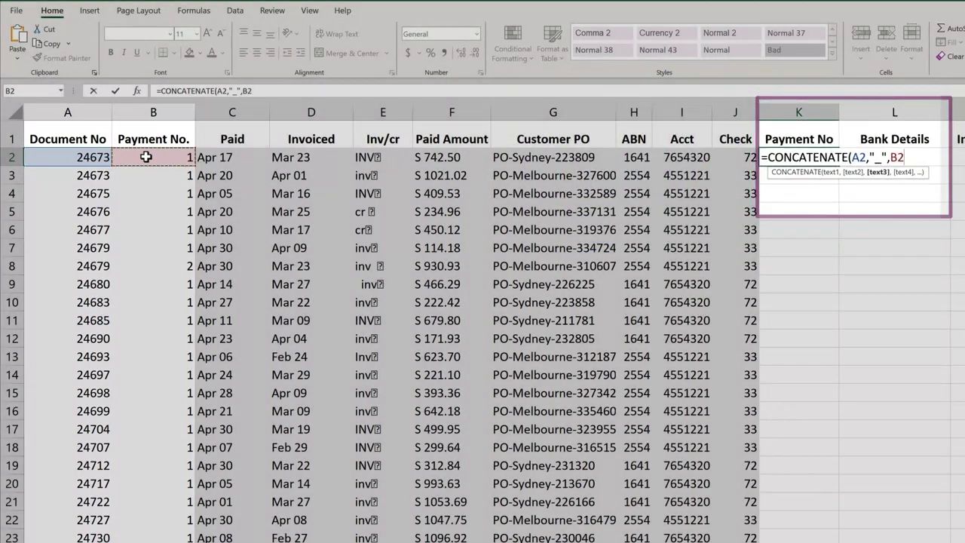
key(Return)
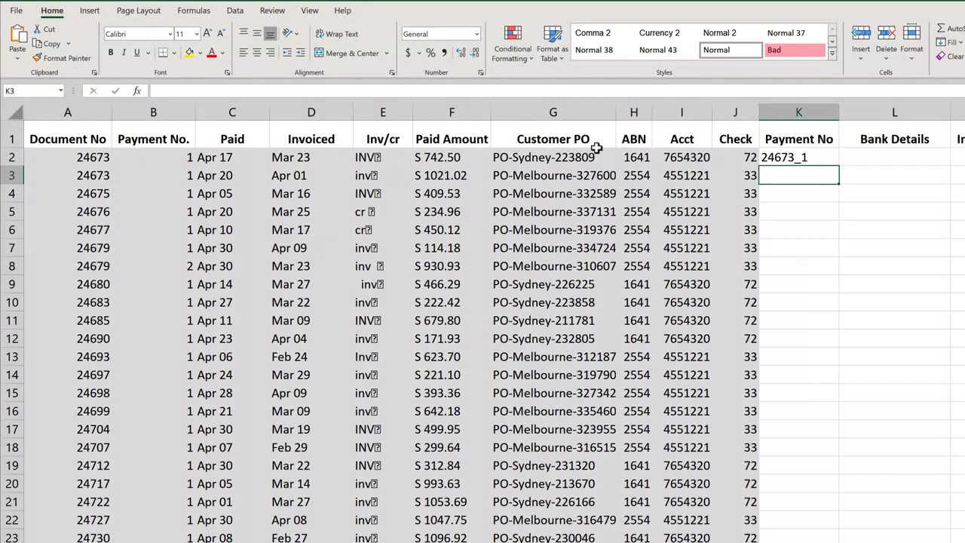
Fill the Payment No formula from K2 down to the last data row of the column.
click(820, 157)
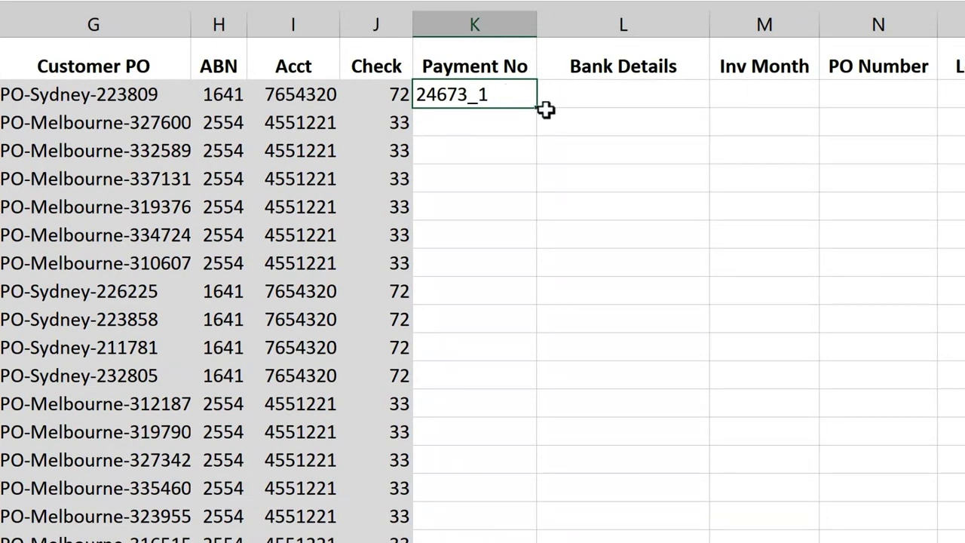
drag(537, 108, 556, 390)
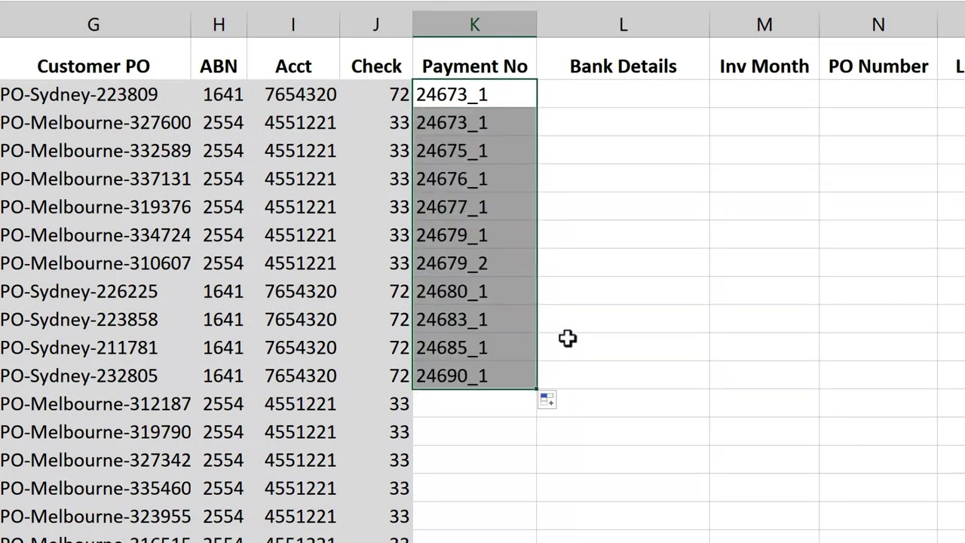
key(ctrl+z)
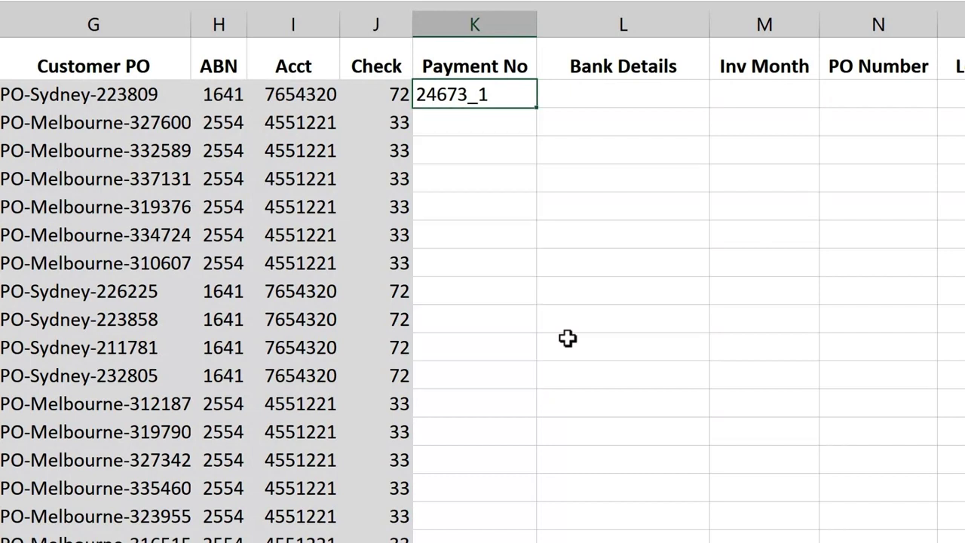
double_click(539, 109)
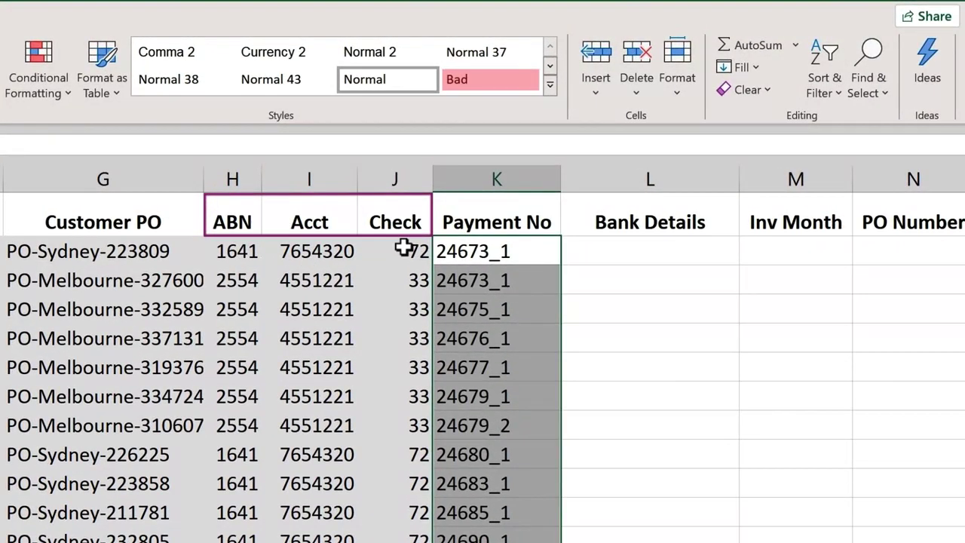
Combine the ABN, Acct and Check values in Bank Details cell L2 with the formula =H2&I2&J2.
click(625, 241)
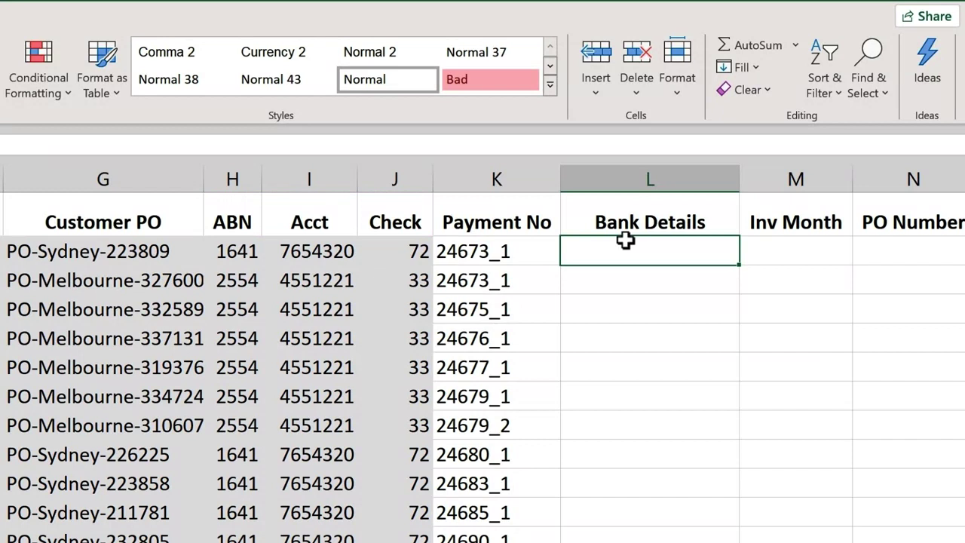
text(=)
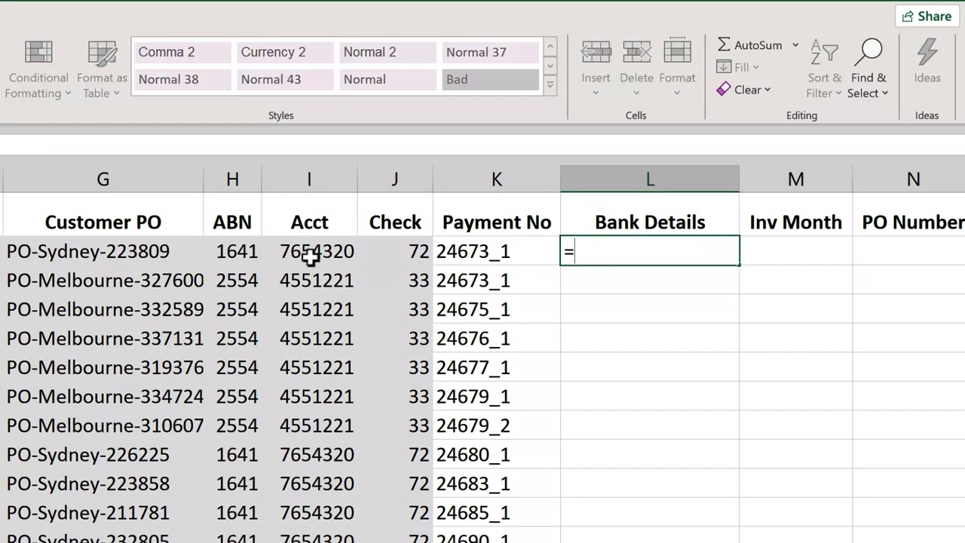
click(228, 252)
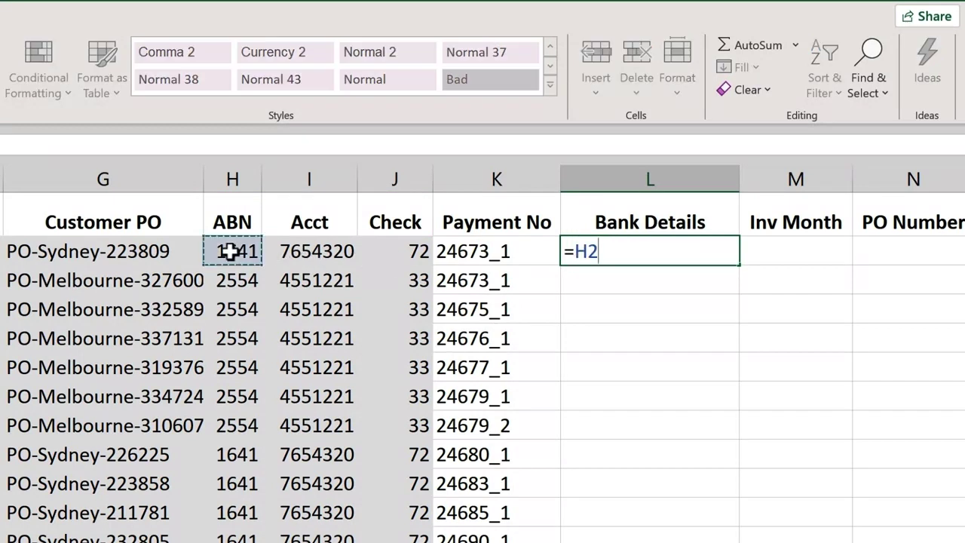
text(&)
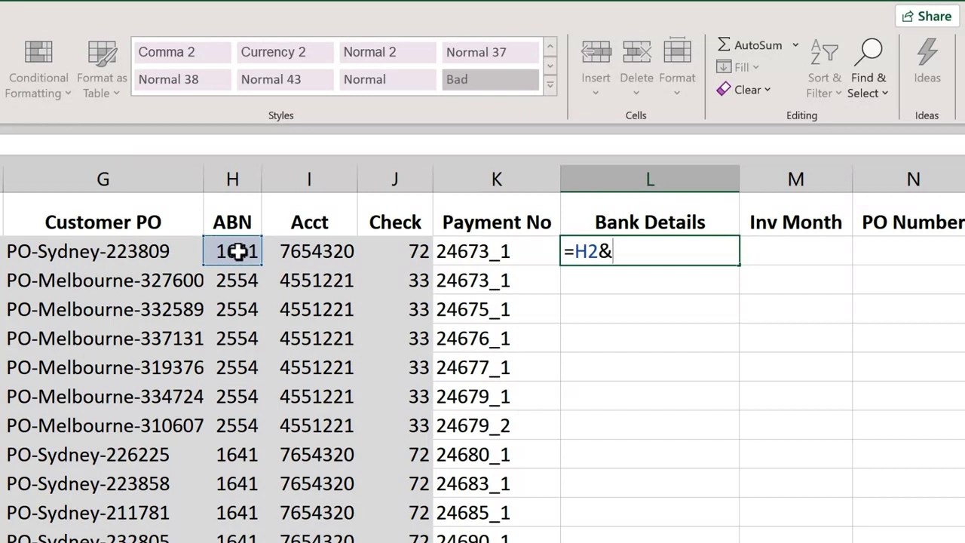
click(322, 253)
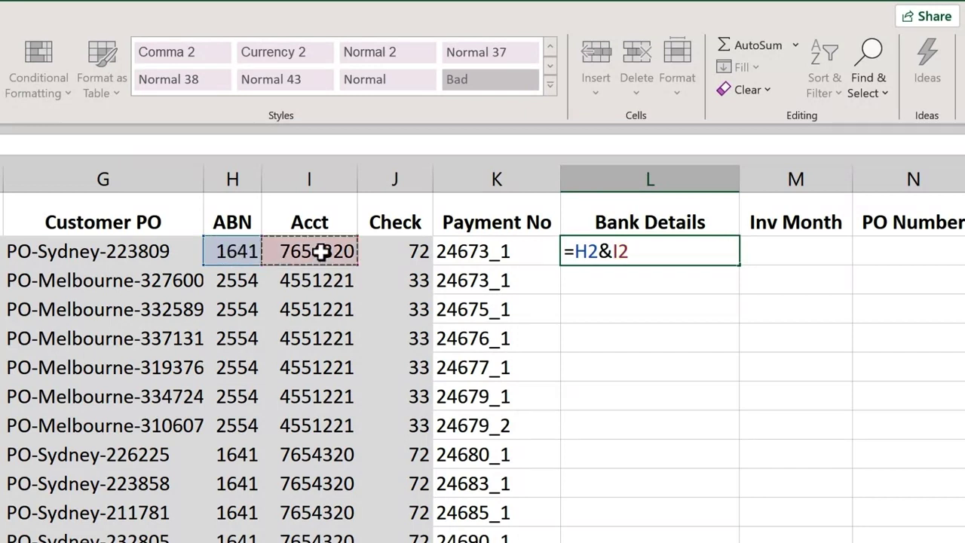
text(&)
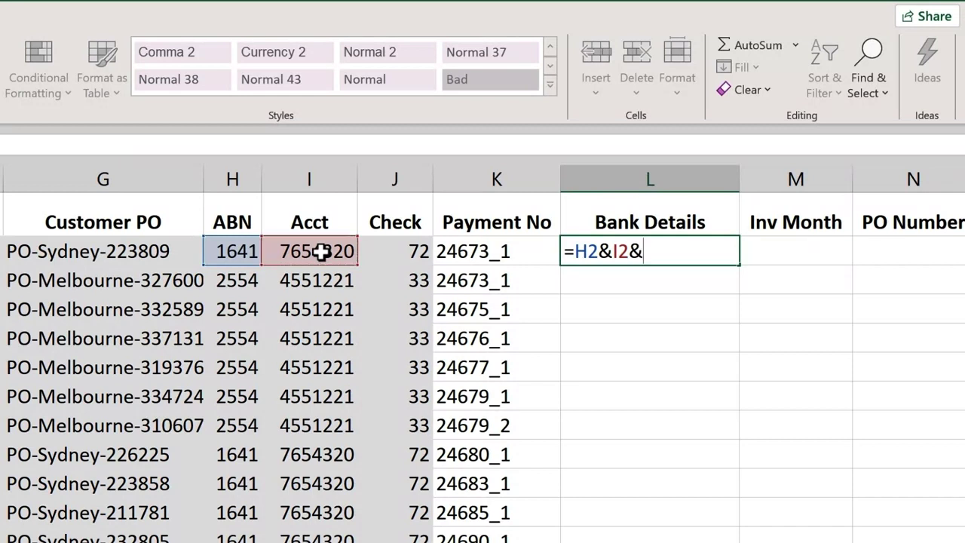
click(397, 255)
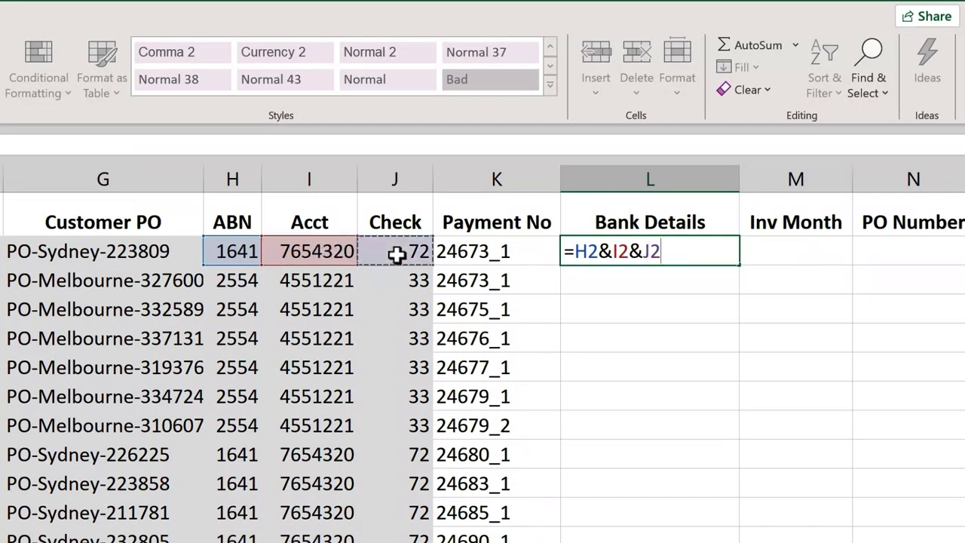
key(Return)
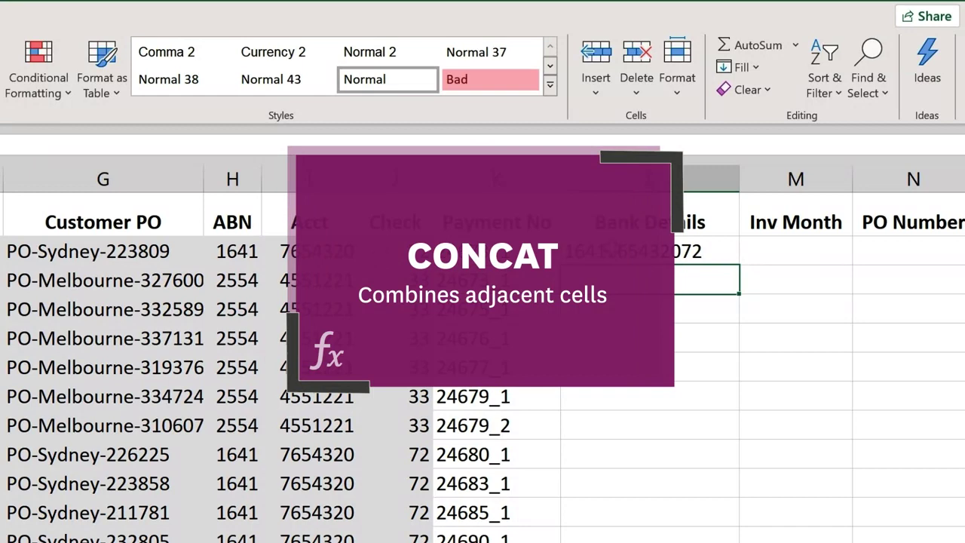
Replace the Bank Details formula in L2 with =CONCAT(H2:J2) to combine the adjacent cells.
click(625, 252)
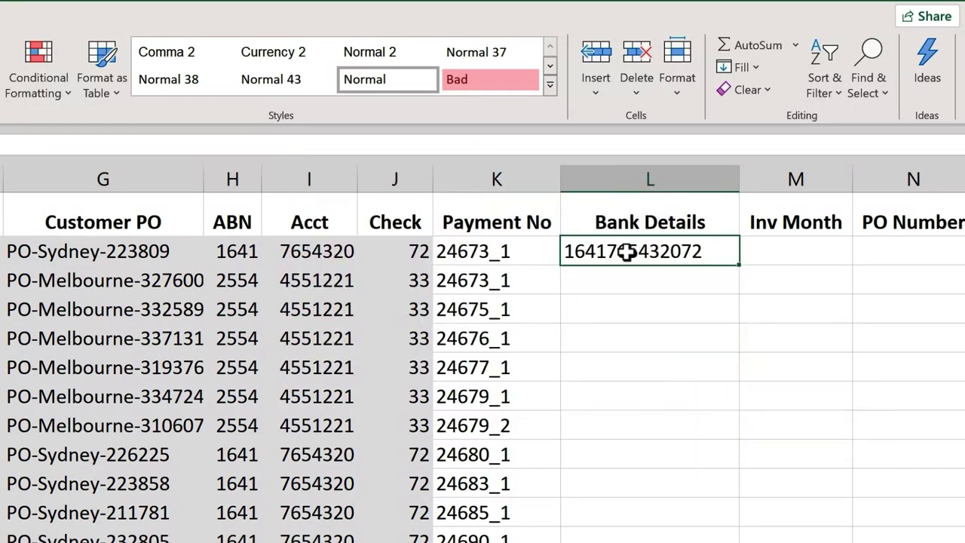
text(=)
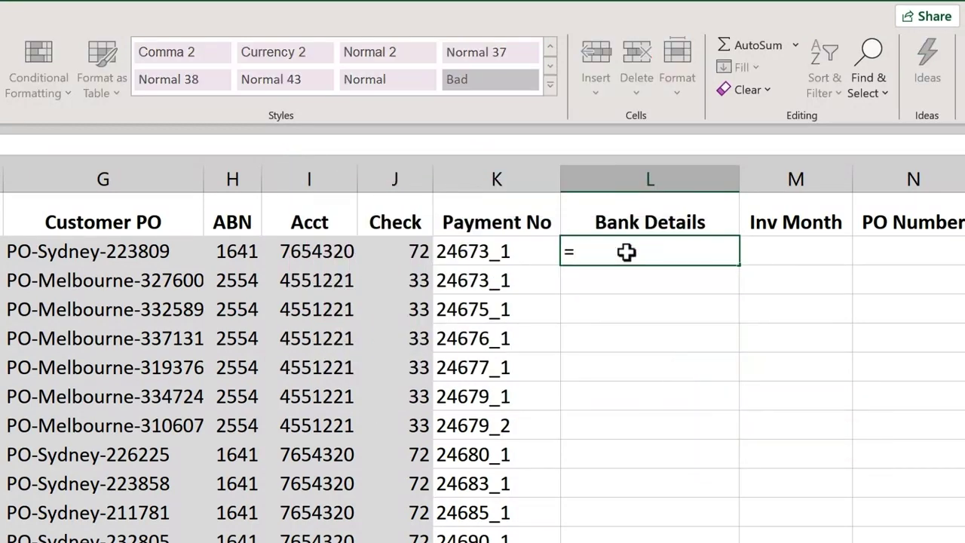
text(con)
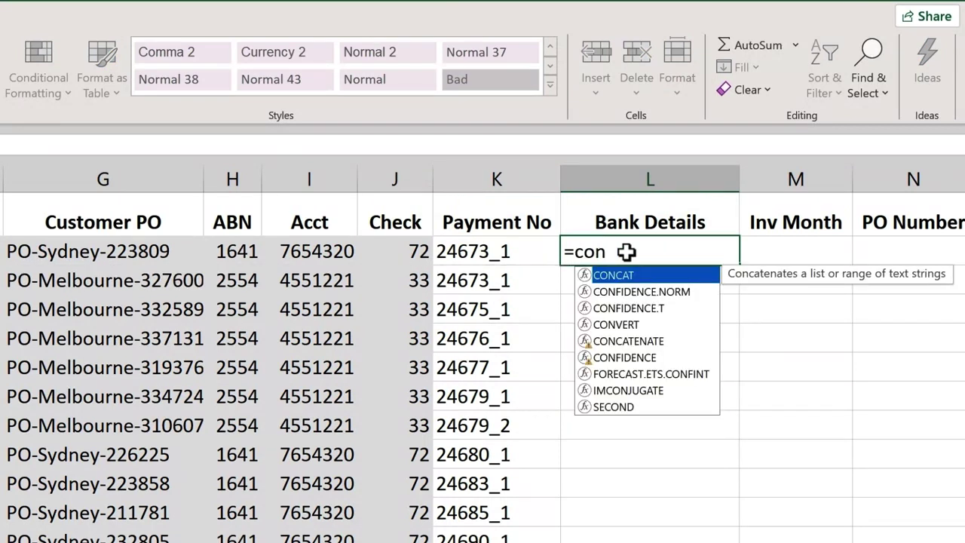
key(Tab)
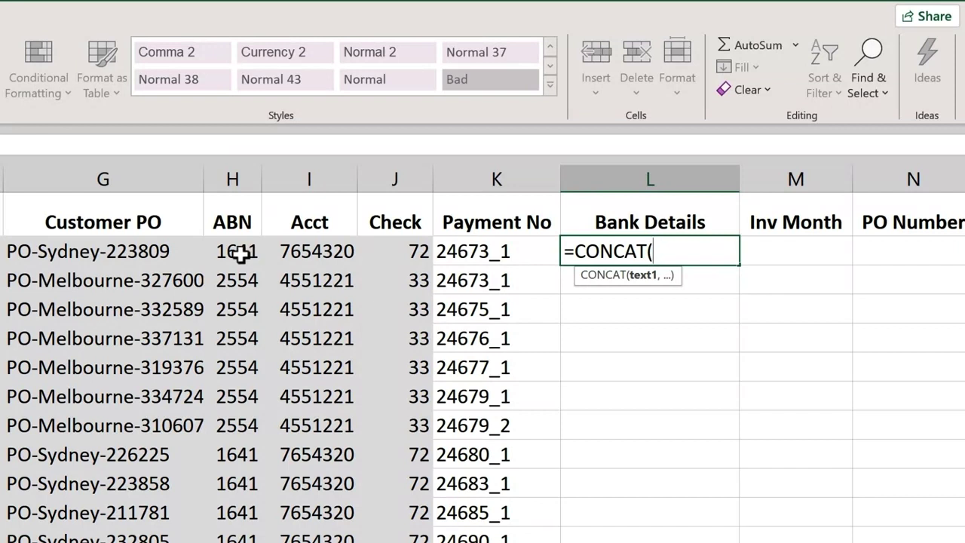
drag(239, 251, 392, 244)
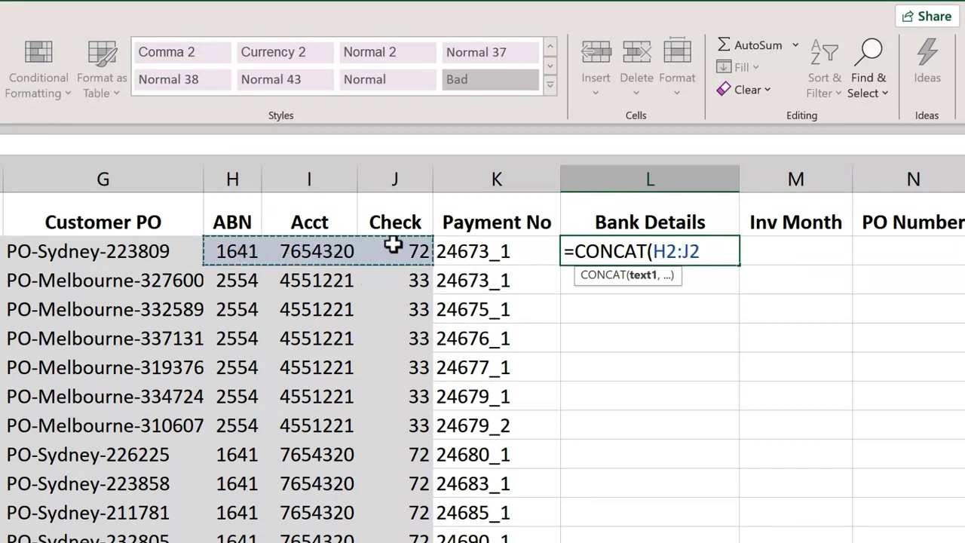
key(Return)
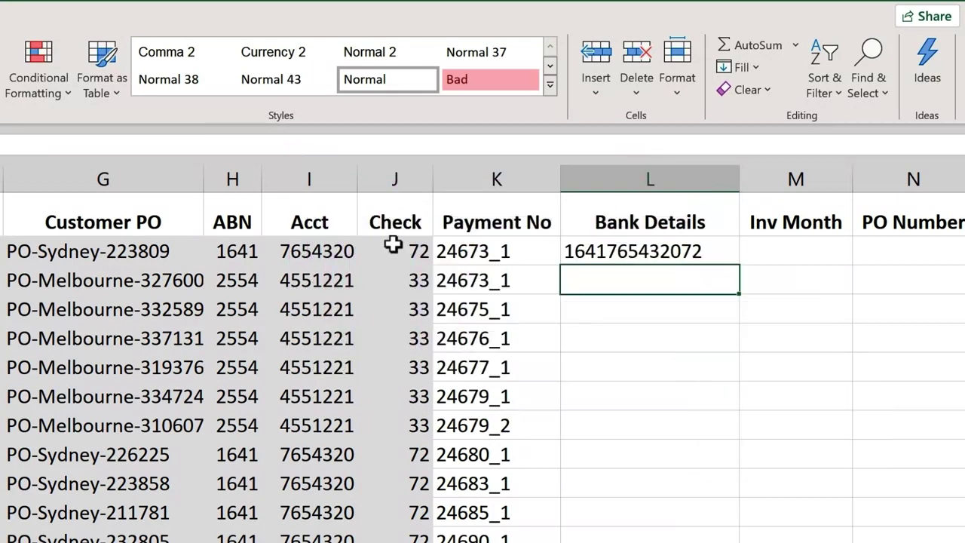
Enter =TEXTJOIN("-",TRUE,H2:J2) in Bank Details cell L2 and fill it down to the last data row.
click(607, 250)
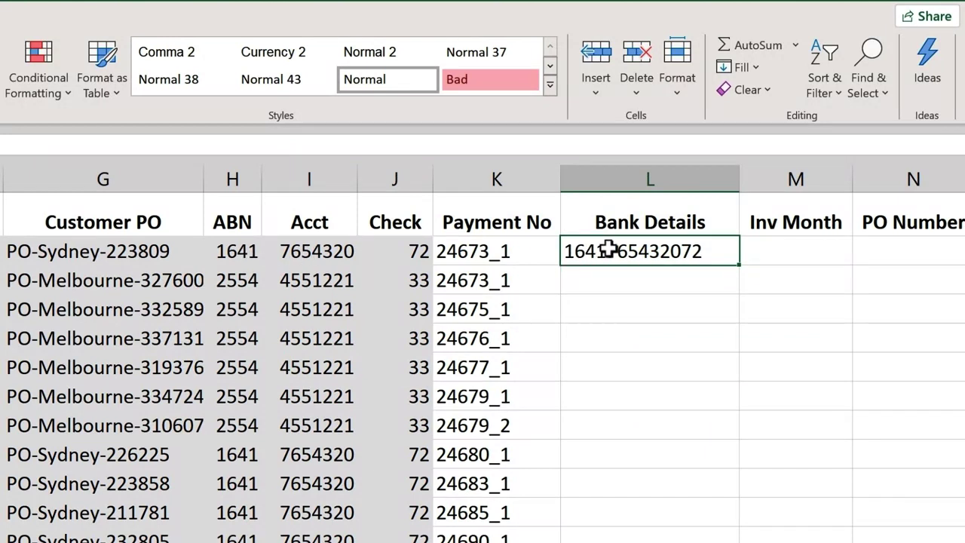
text(=te)
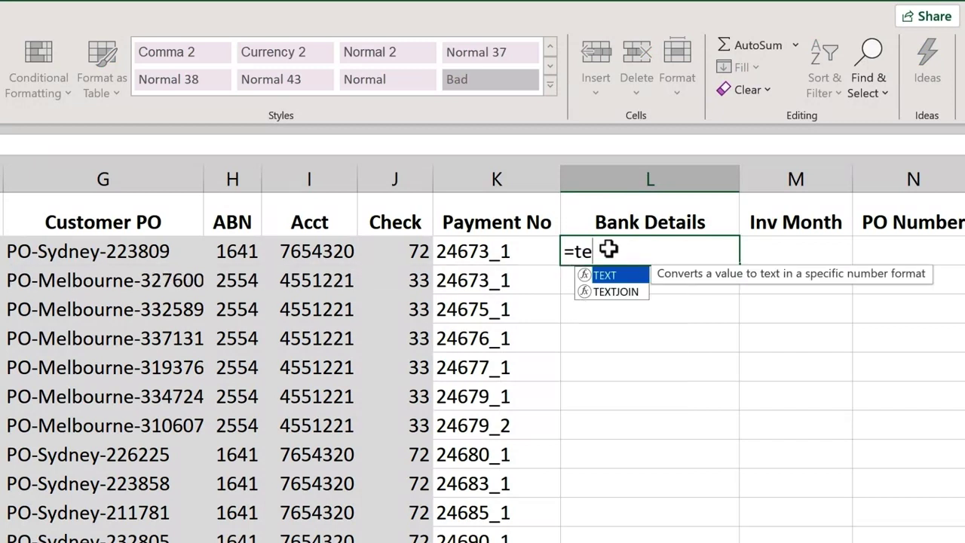
key(Down)
key(Tab)
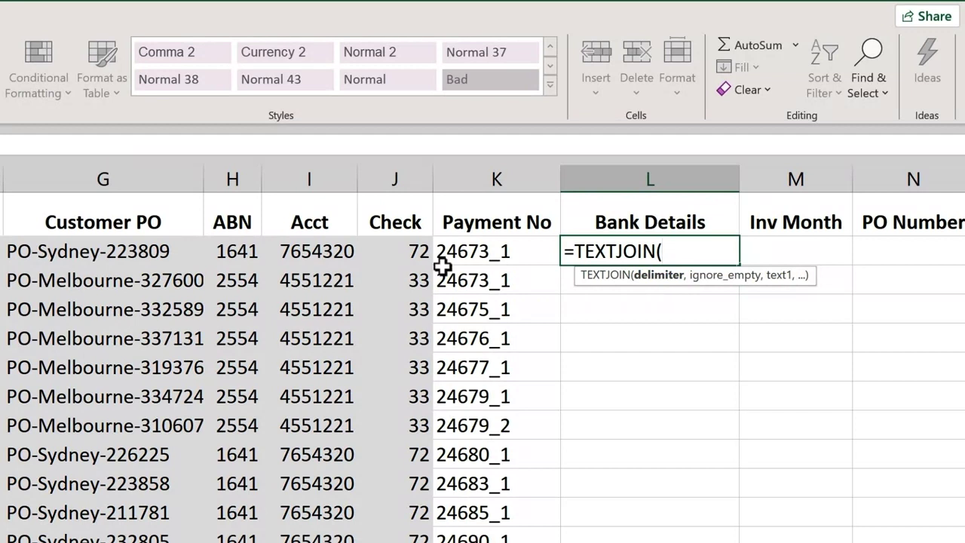
text("-",)
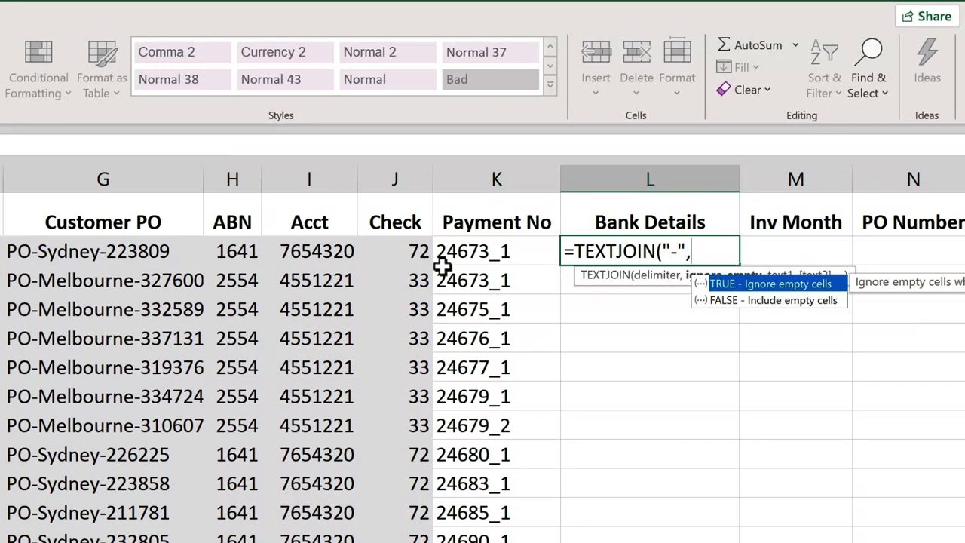
key(Tab)
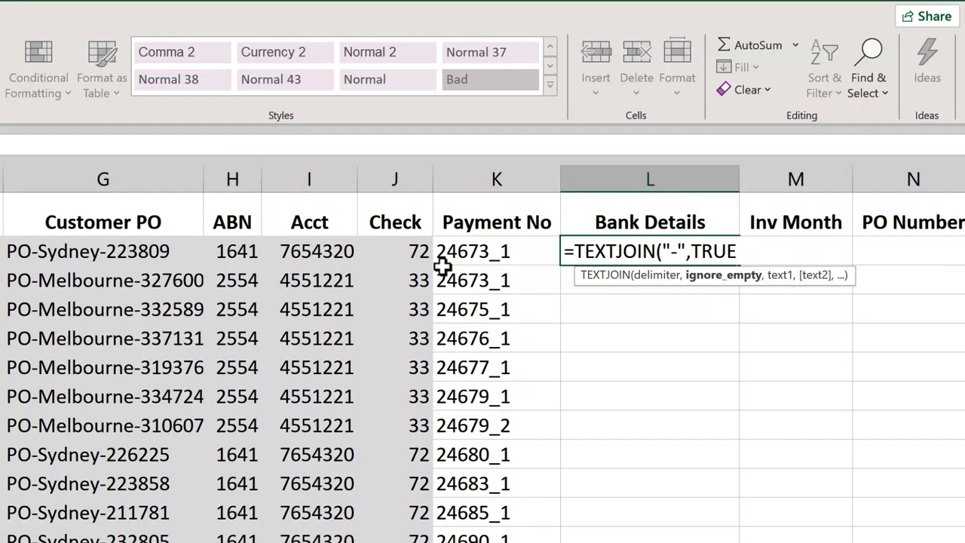
text(,)
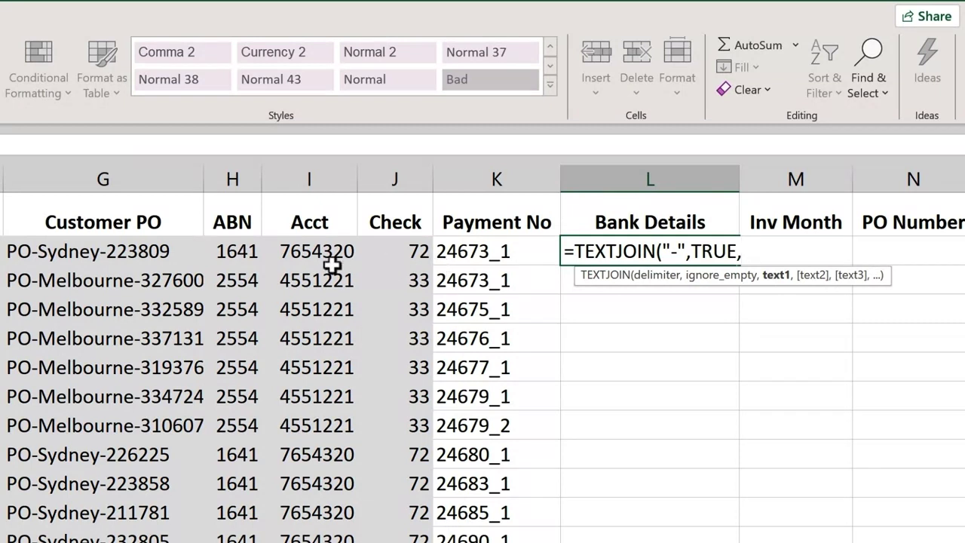
drag(240, 251, 377, 246)
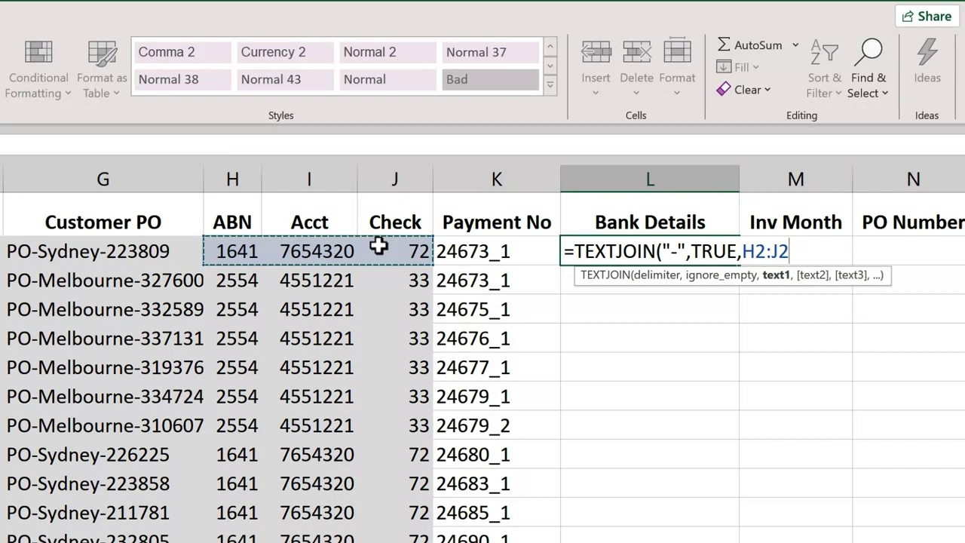
key(Return)
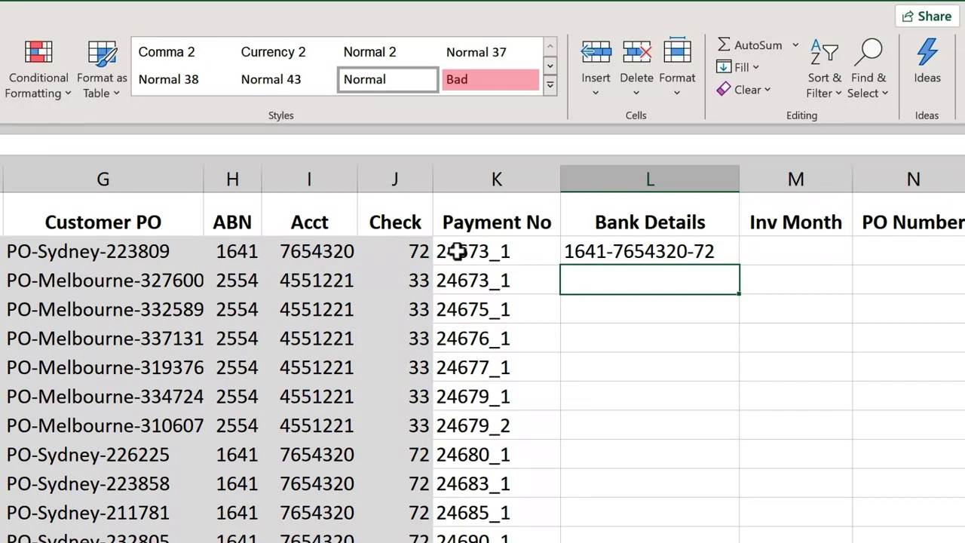
click(639, 254)
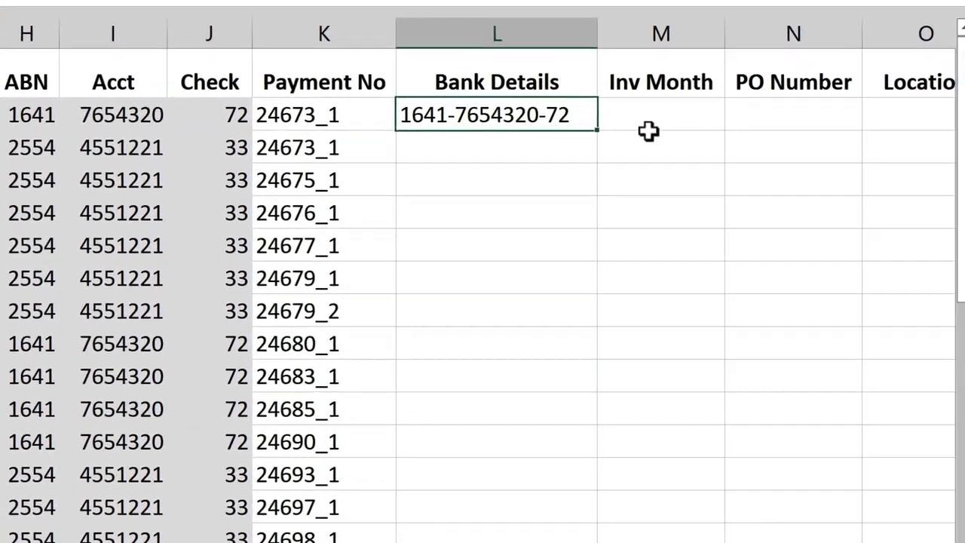
double_click(597, 131)
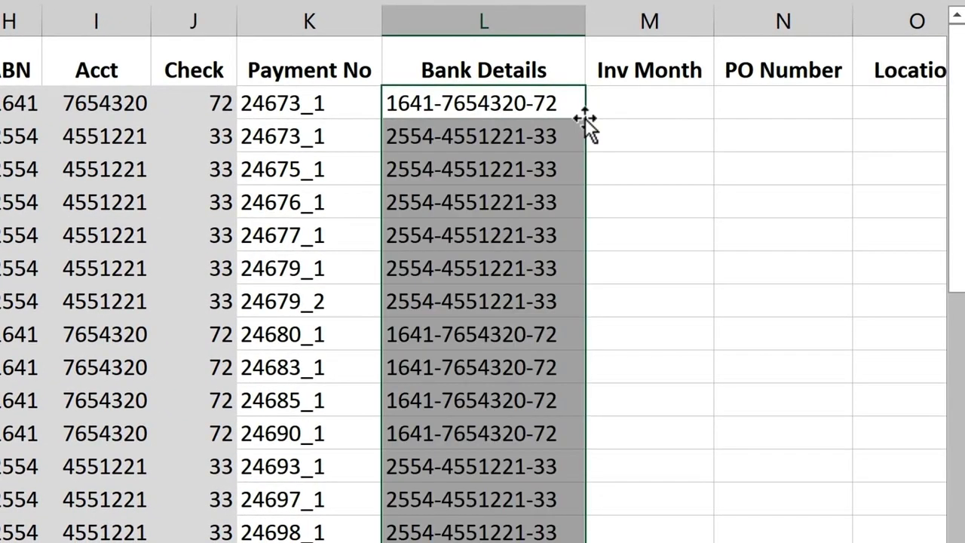